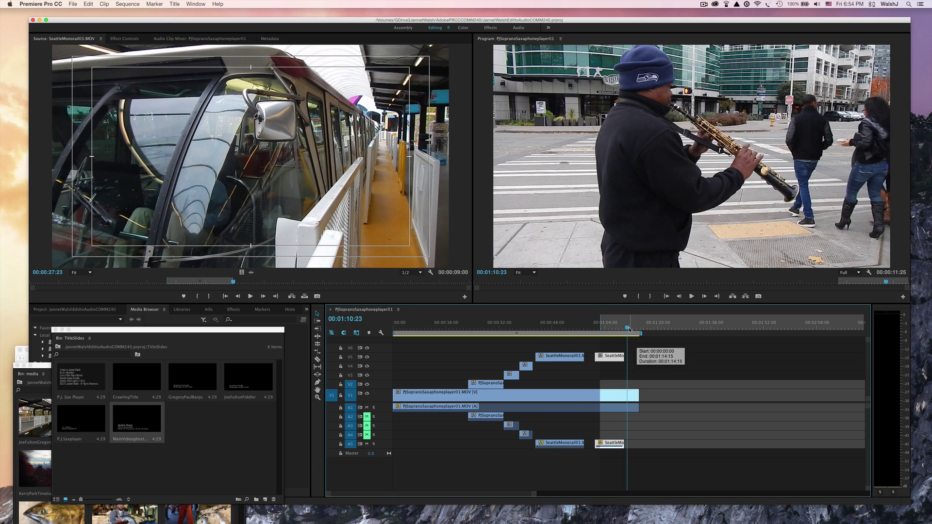
Move the playhead to 00:01:11:21, near the end of the saxophone clip
drag(628, 330, 631, 330)
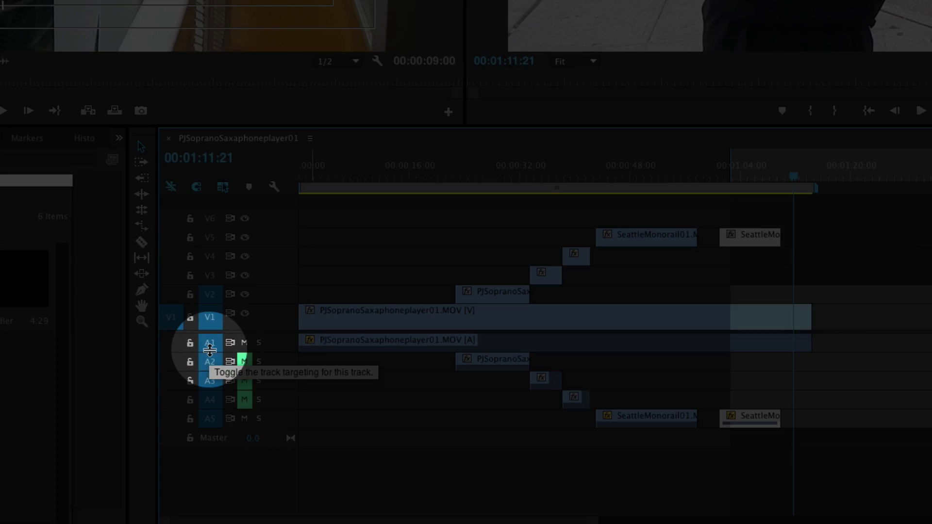
Expand the Audio 1 track, zoom in on the clip's ending, and set the playhead to 00:01:11:23
click(211, 351)
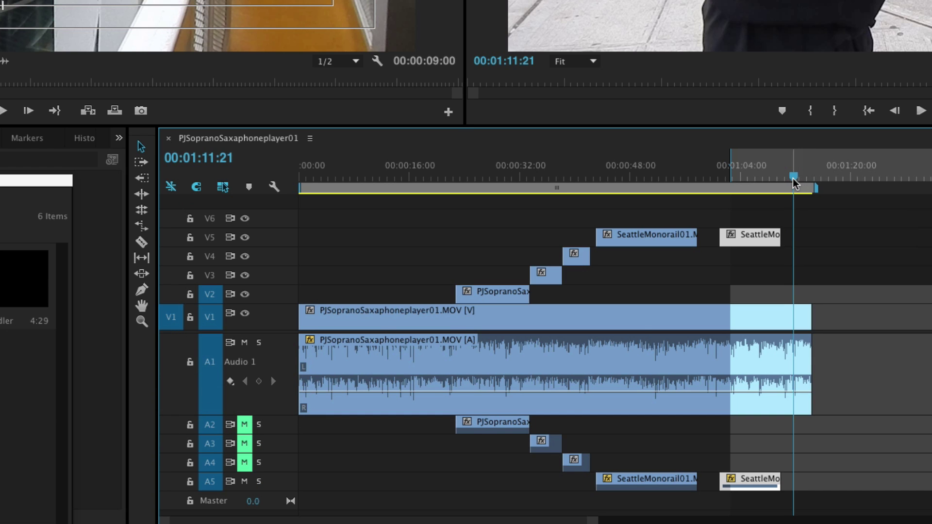
drag(595, 520, 468, 522)
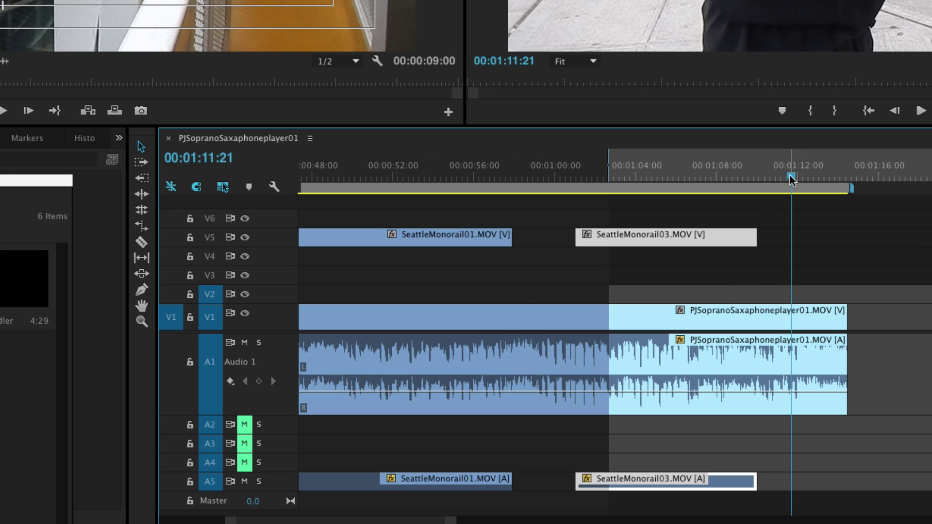
scroll(834, 325, right, 3)
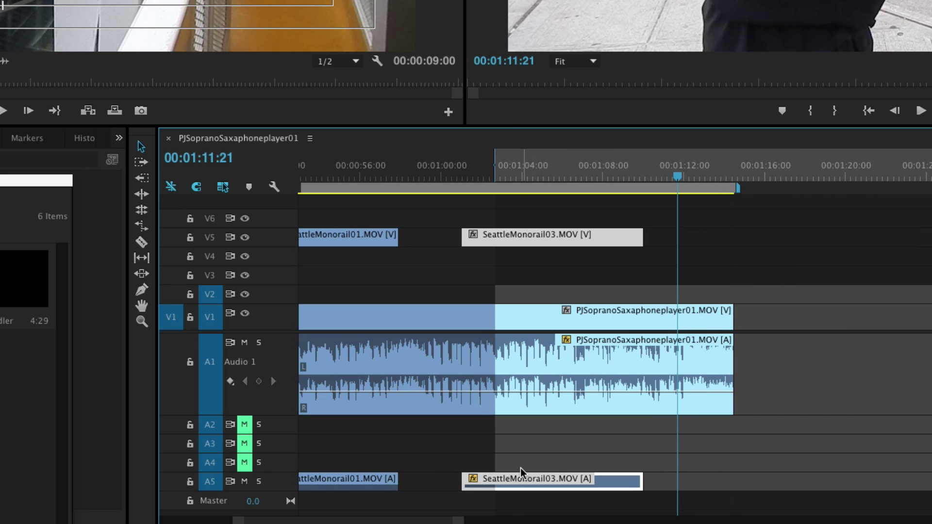
drag(463, 521, 402, 520)
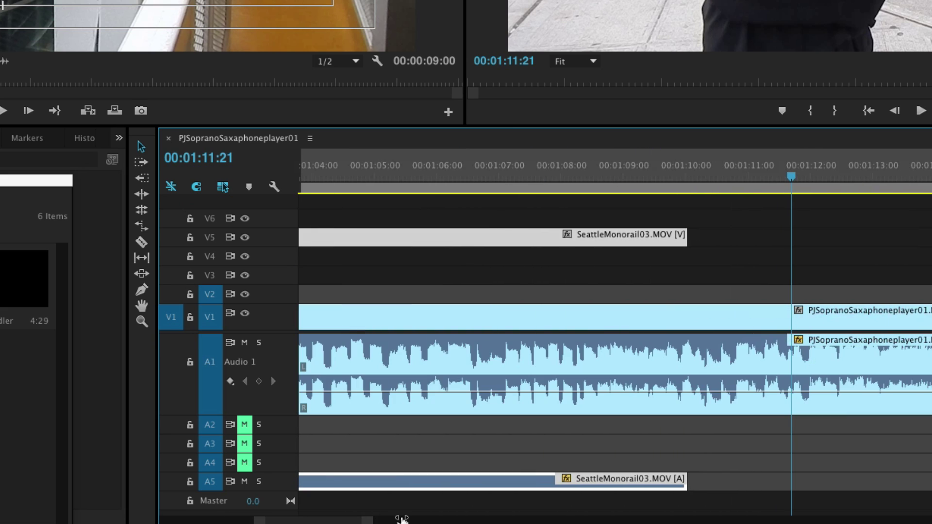
scroll(847, 417, right, 5)
scroll(869, 250, left, 1)
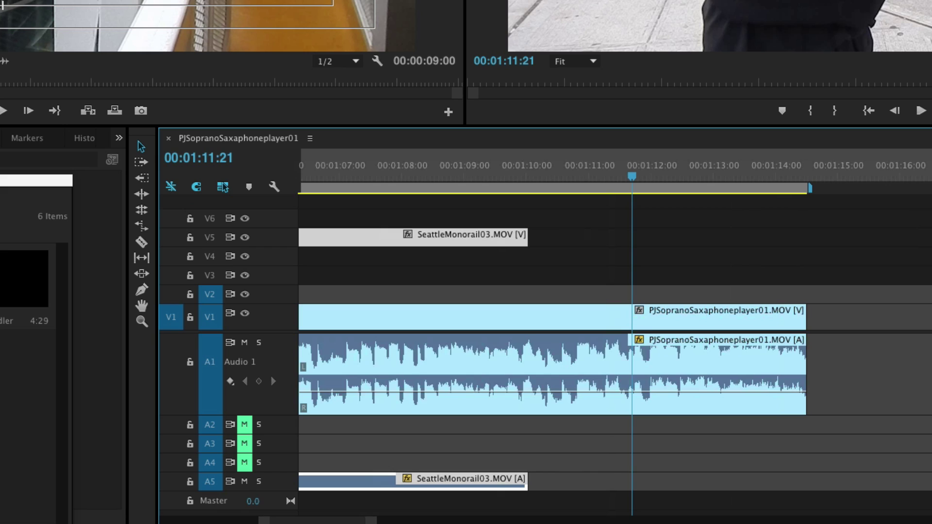
click(636, 175)
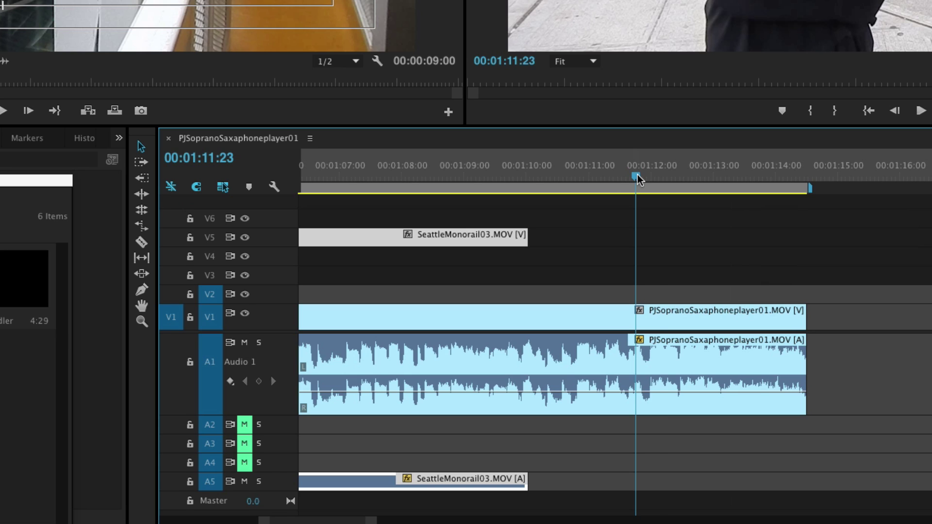
Scrub the playhead to the clip's end at 00:01:14:15 and select the Pen tool
drag(637, 173, 812, 209)
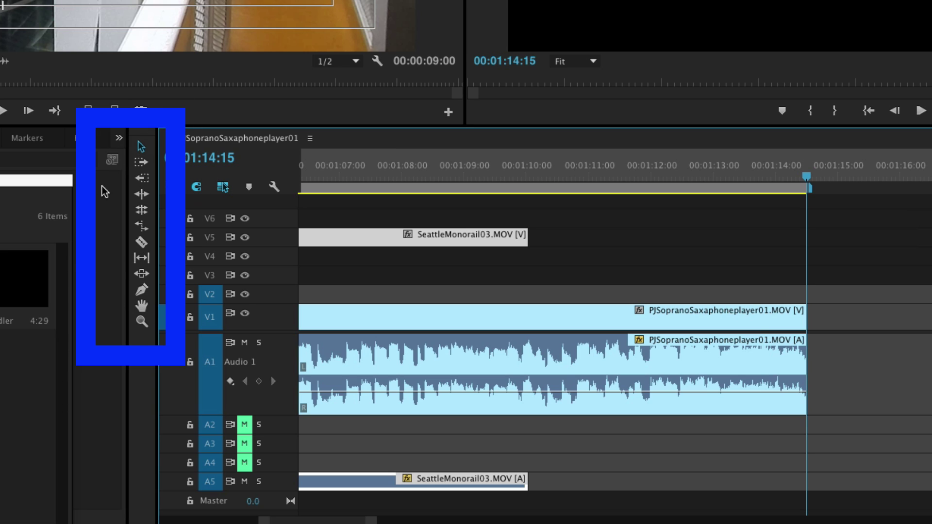
click(142, 292)
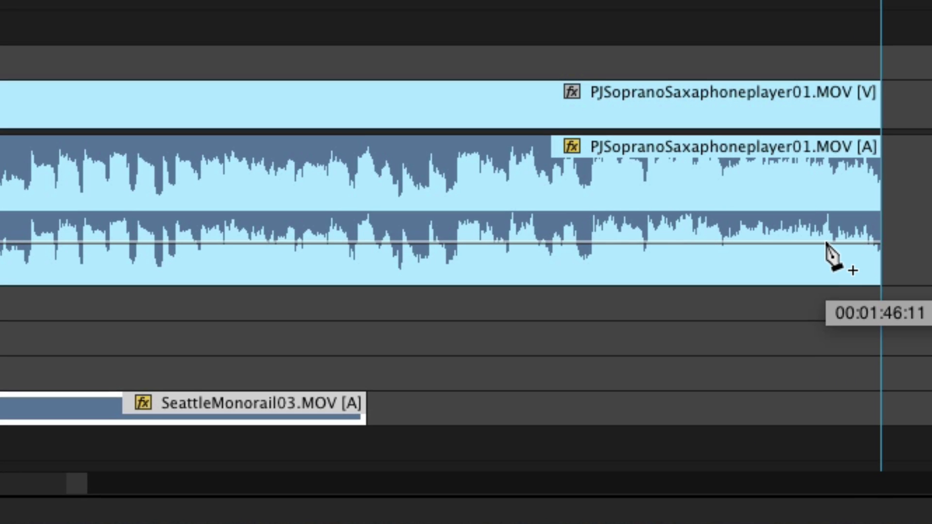
Add five volume keyframes on the A1 volume line, the last at the clip's end
click(827, 242)
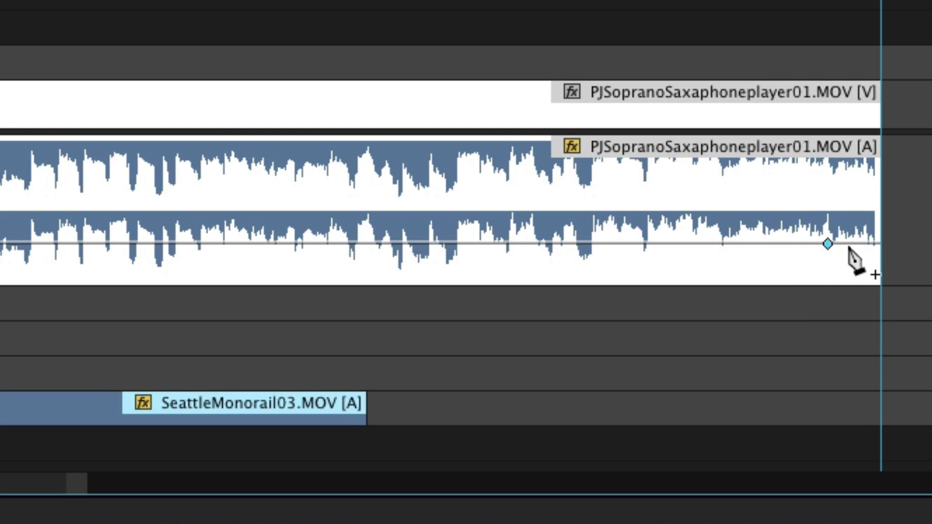
click(850, 243)
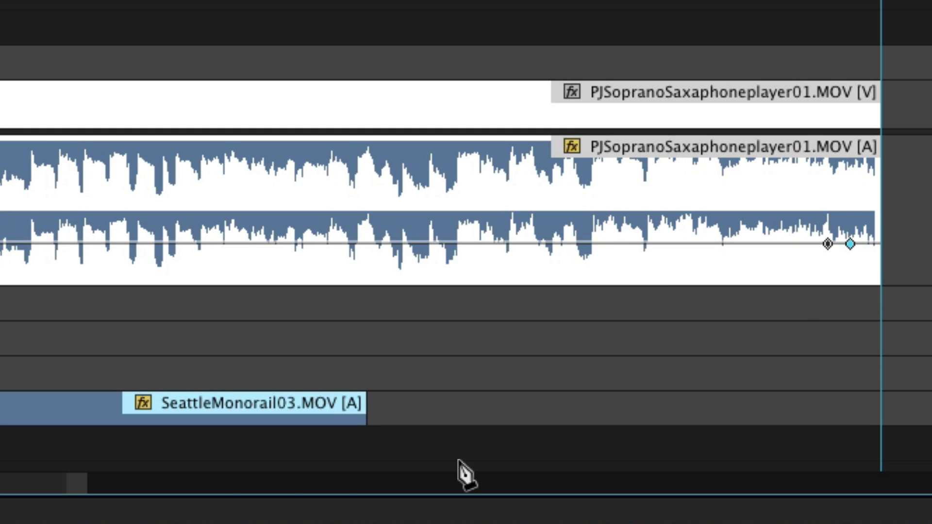
mouse_move(78, 493)
mouse_down()
mouse_move(92, 491)
mouse_move(71, 491)
mouse_up()
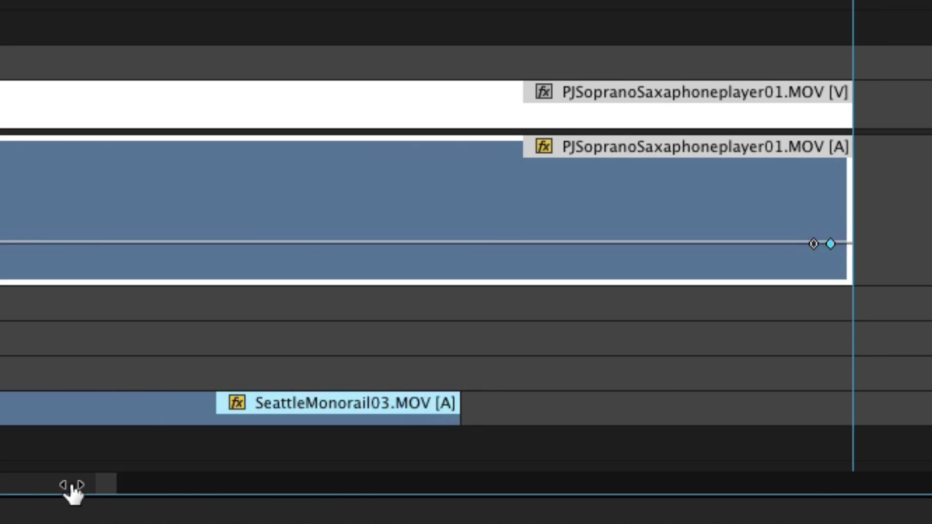
key(minus)
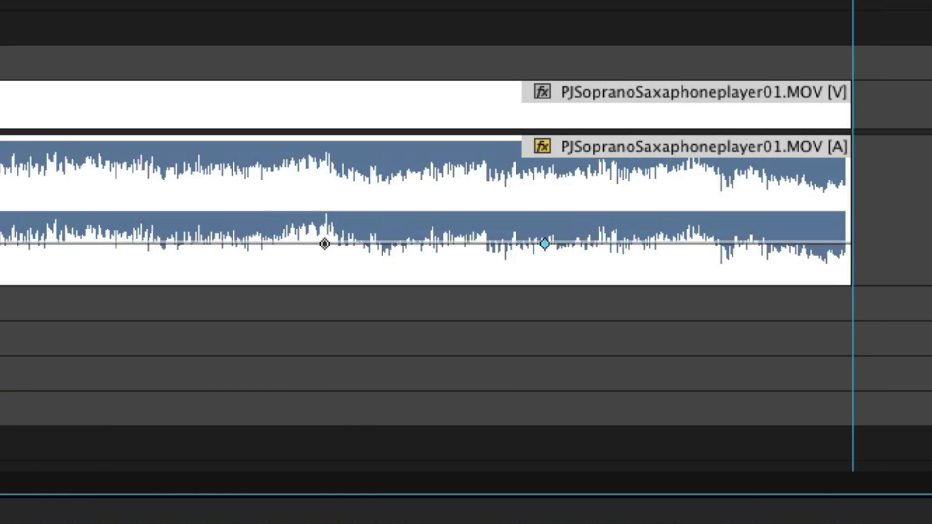
click(723, 243)
click(797, 244)
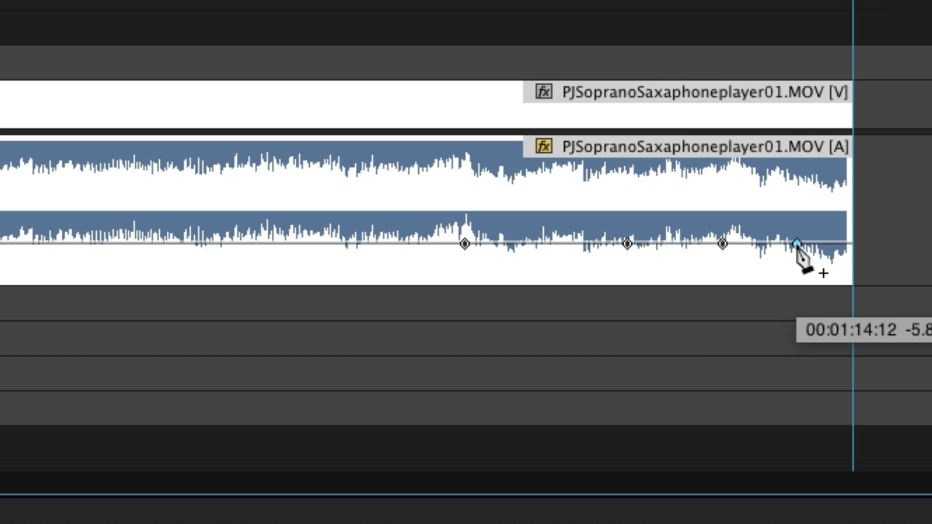
click(845, 244)
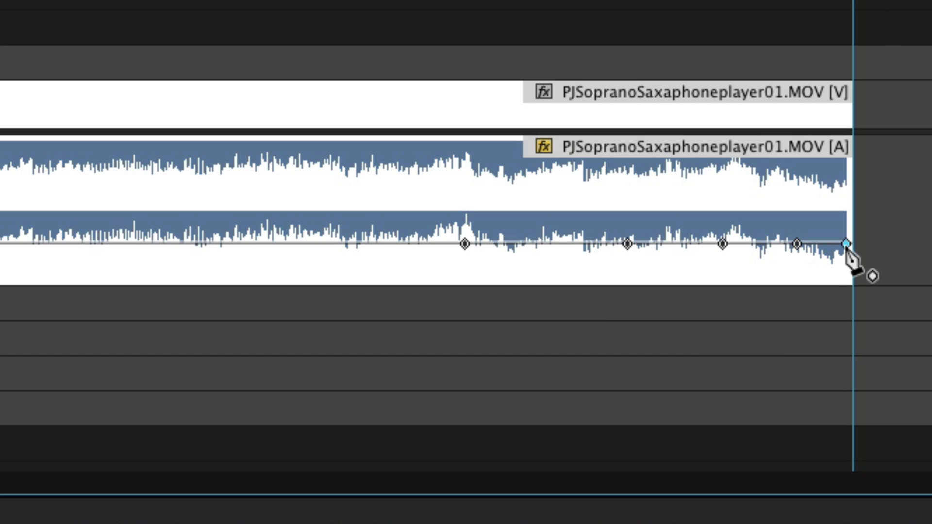
Pull the end keyframe down to lower the final volume, toward -15.08
drag(846, 245, 845, 275)
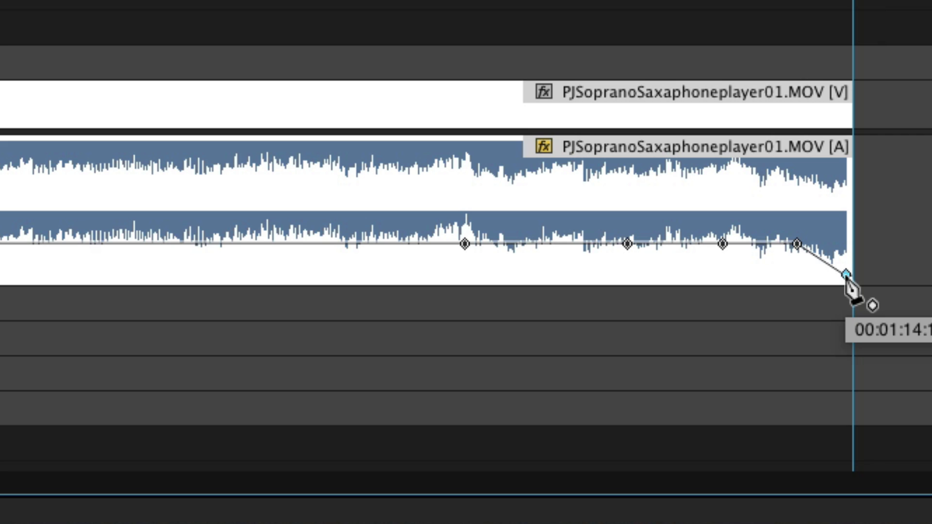
click(849, 304)
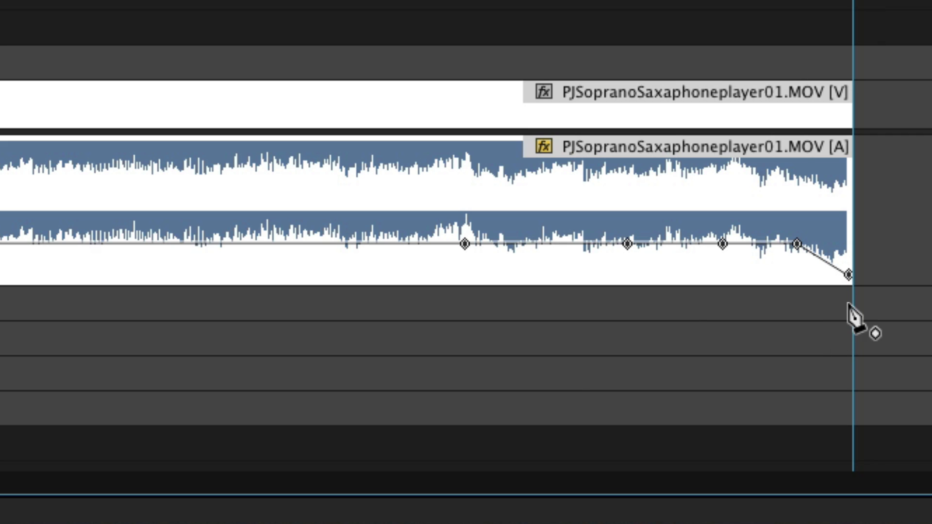
key(minus)
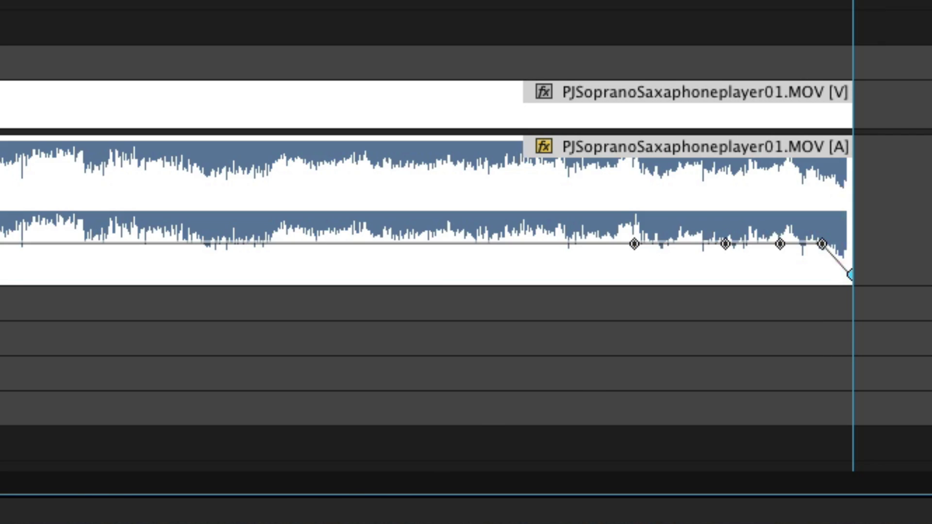
key(equal)
key(equal)
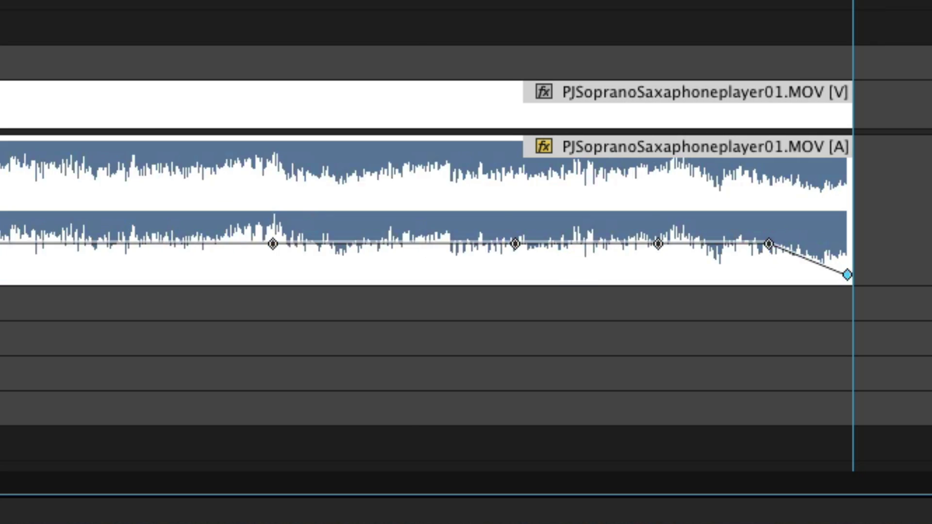
key(minus)
key(minus)
key(equal)
key(equal)
key(equal)
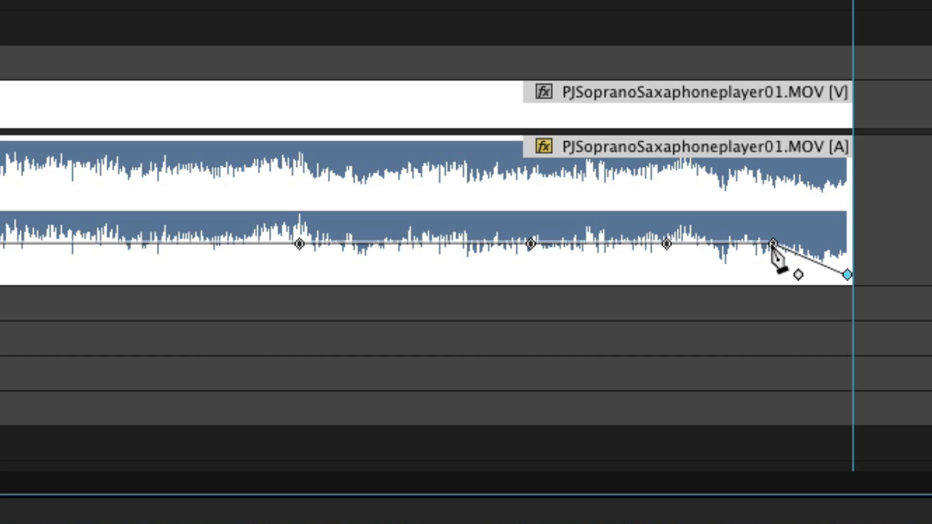
Lower the earlier keyframes to about -10.8, -9.6 and -5.85 dB for a smooth ramp
drag(773, 243, 772, 263)
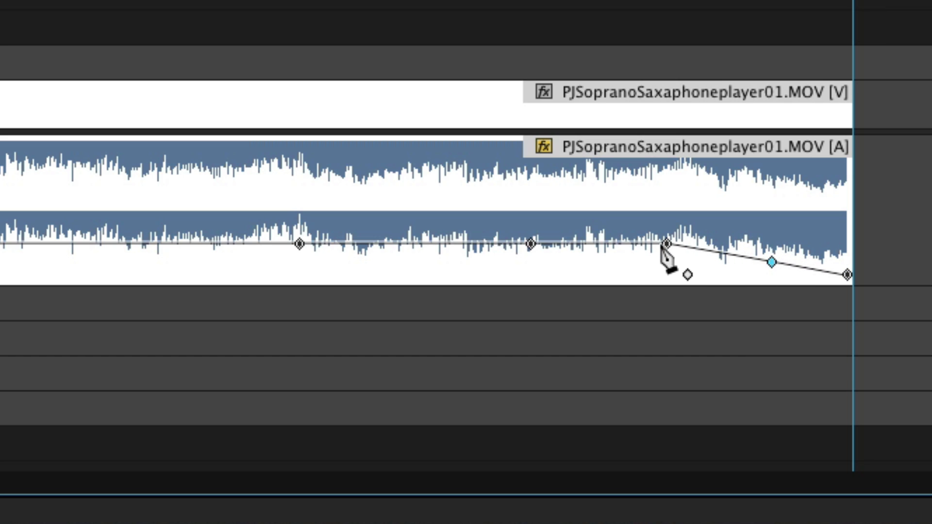
drag(666, 243, 668, 255)
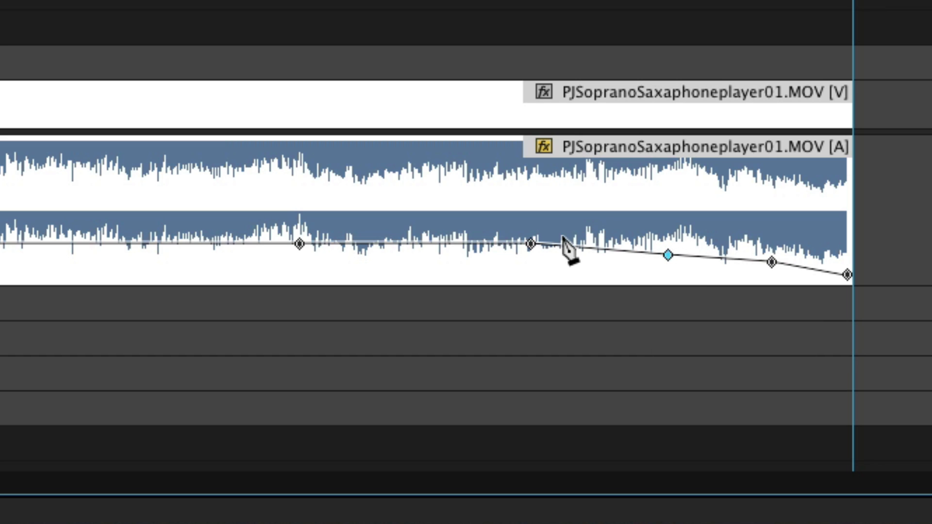
drag(530, 244, 531, 252)
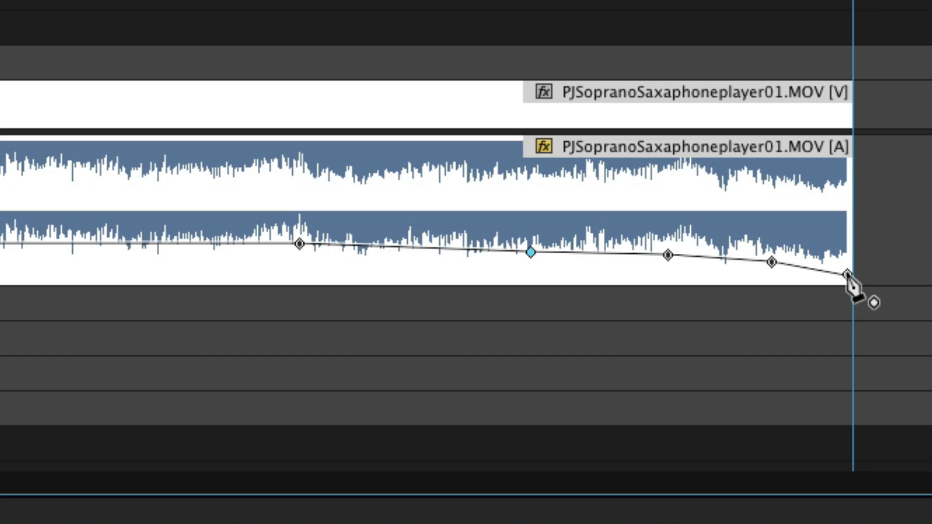
drag(848, 274, 852, 274)
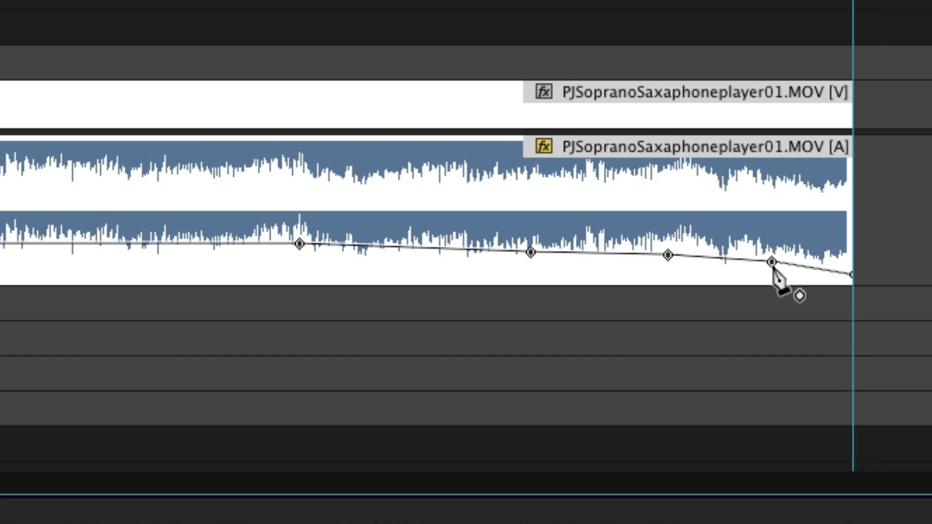
drag(771, 263, 773, 265)
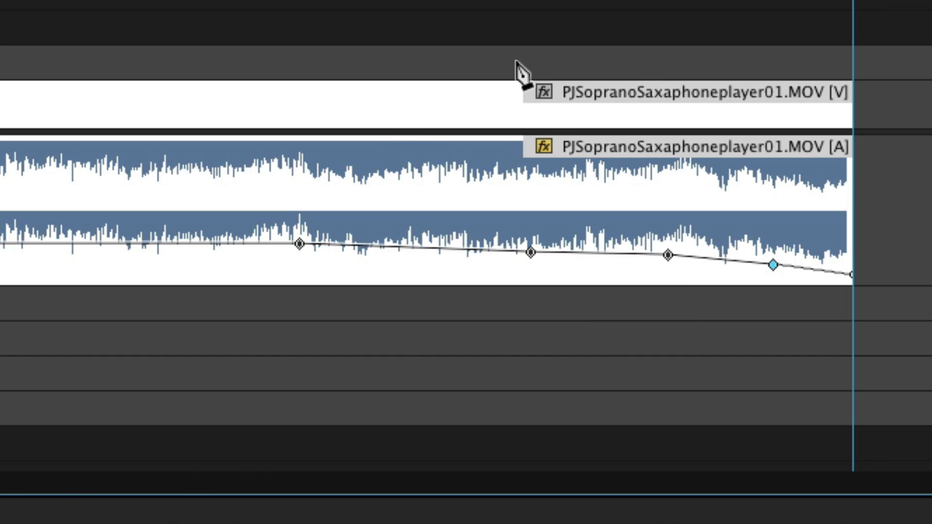
key(j)
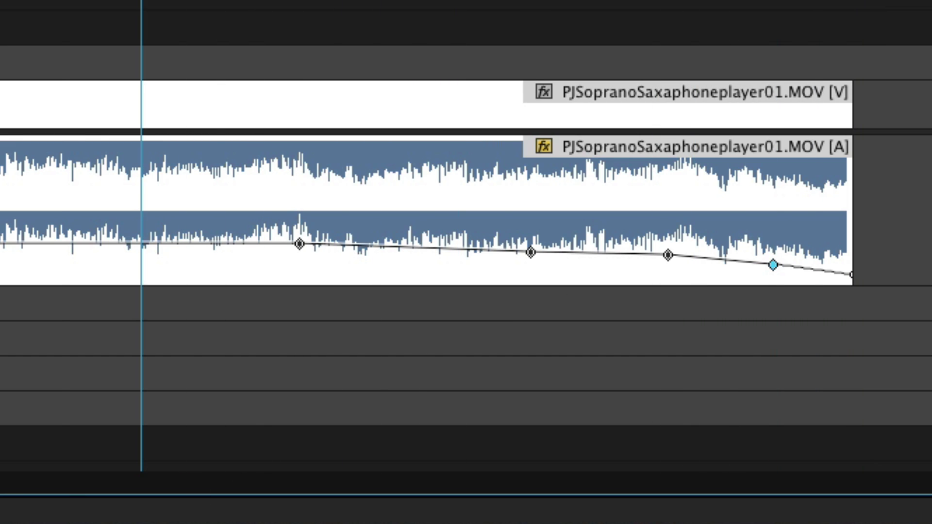
key(l)
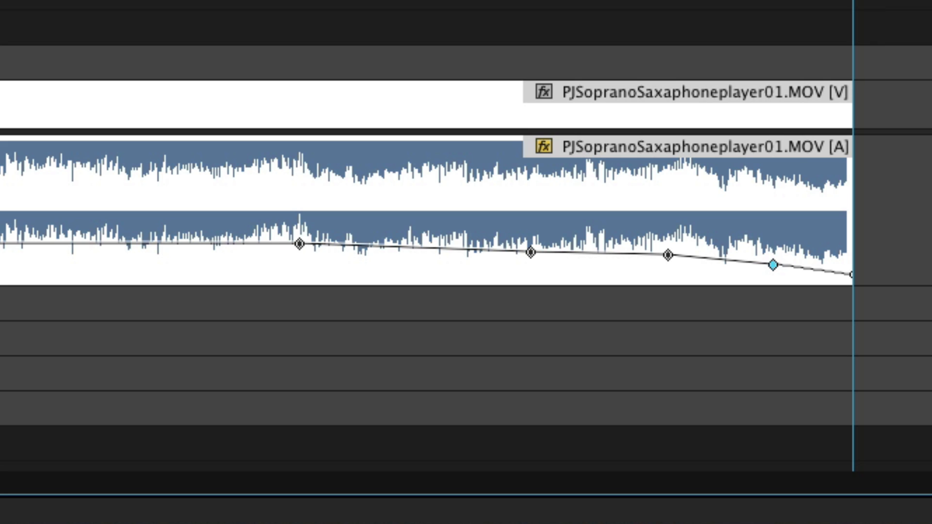
key(Left)
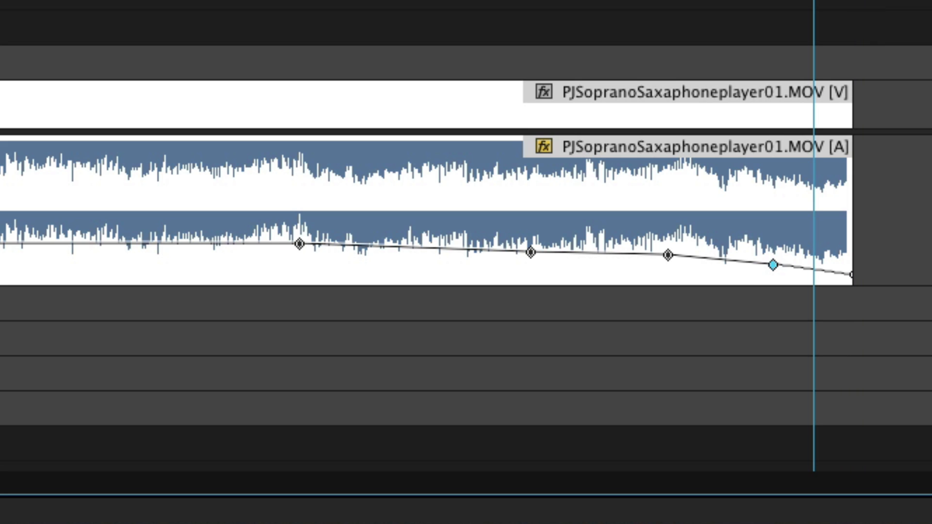
key(Right)
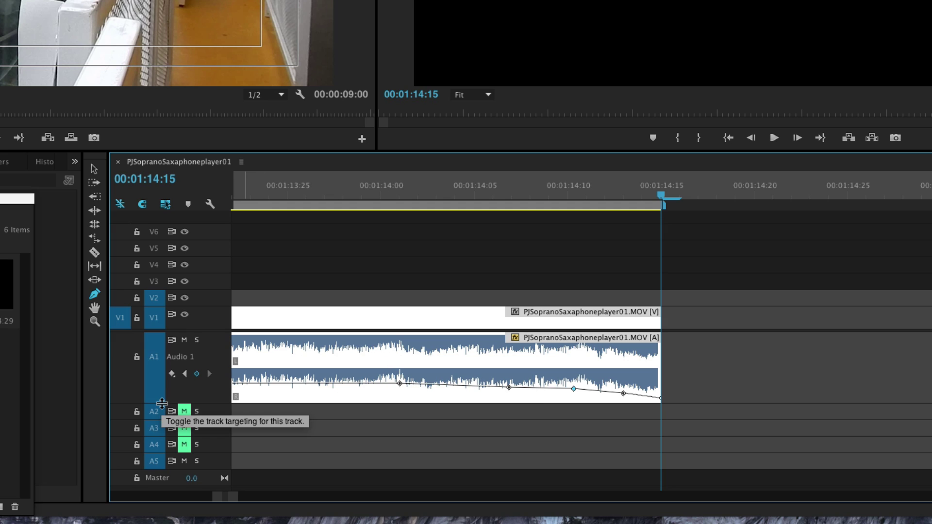
Collapse the A1 track back to its normal height, keeping the fade-out
drag(162, 403, 164, 342)
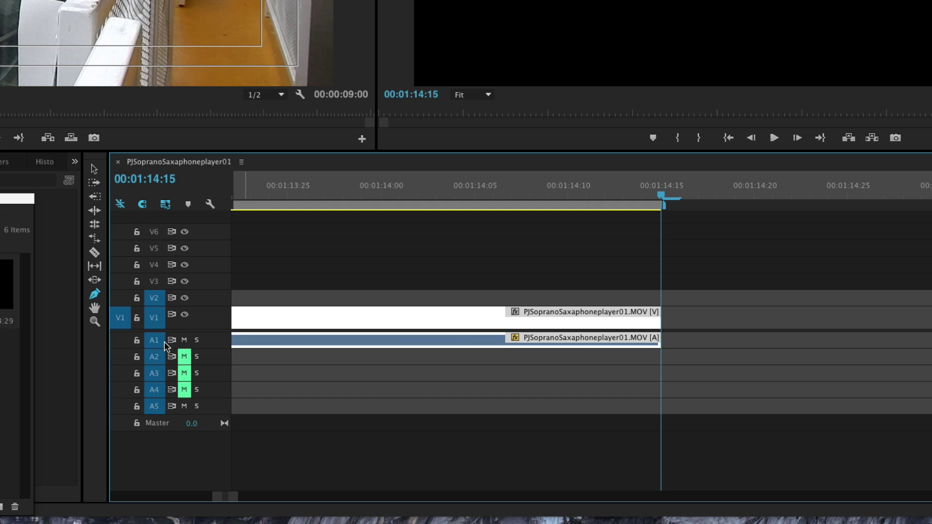